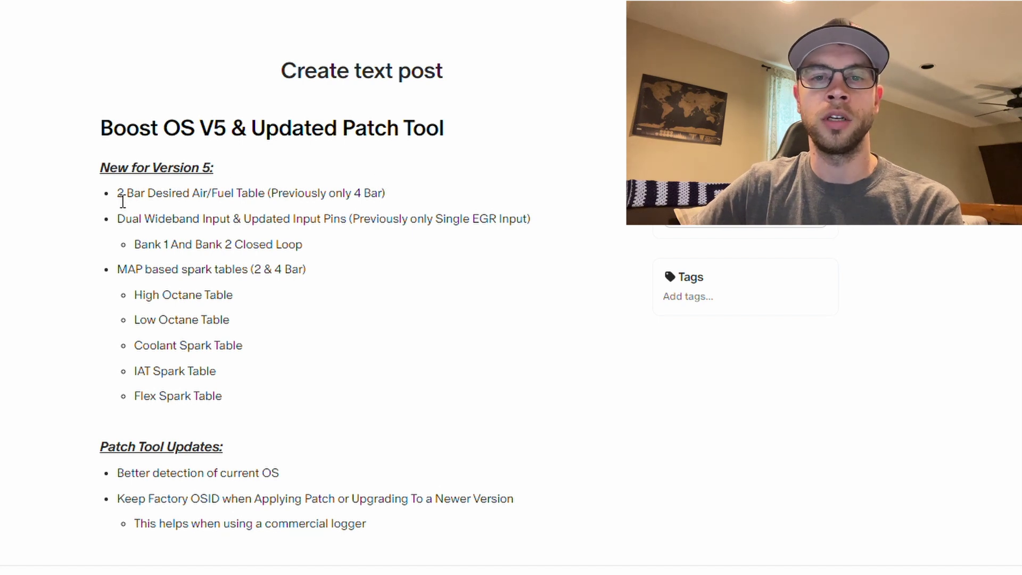
Step: Review the Version 5 additions and Patch Tool updates listed in the Boost OS V5 post
left_click_drag(118, 221, 315, 250)
left_click(366, 248)
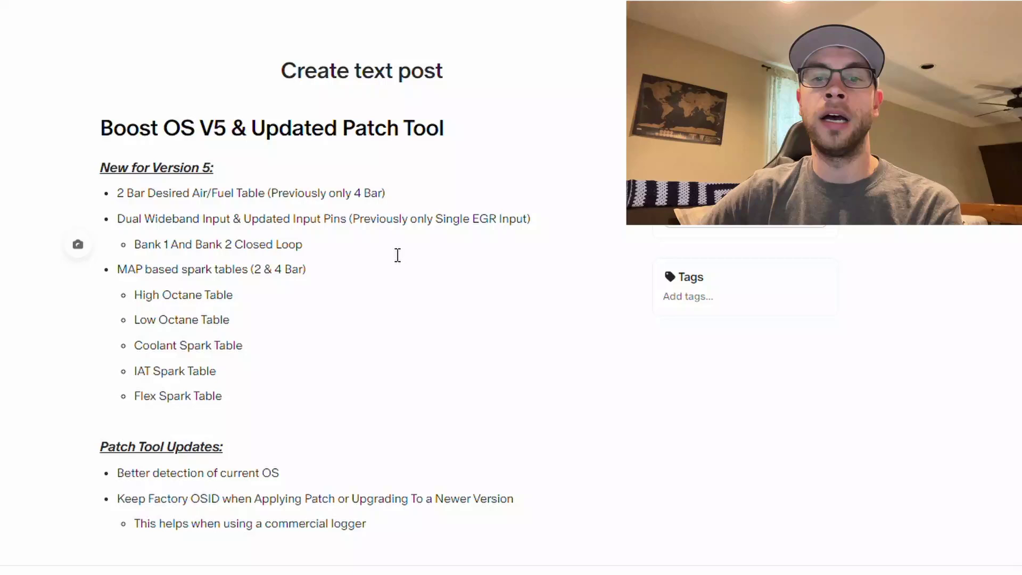
left_click(398, 255)
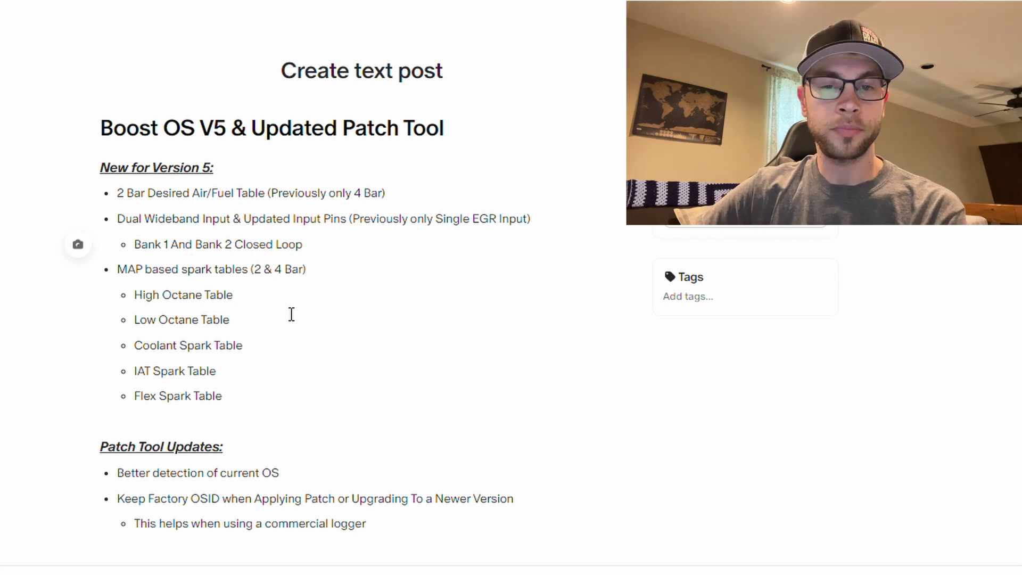
scroll(216, 308, "down", 1)
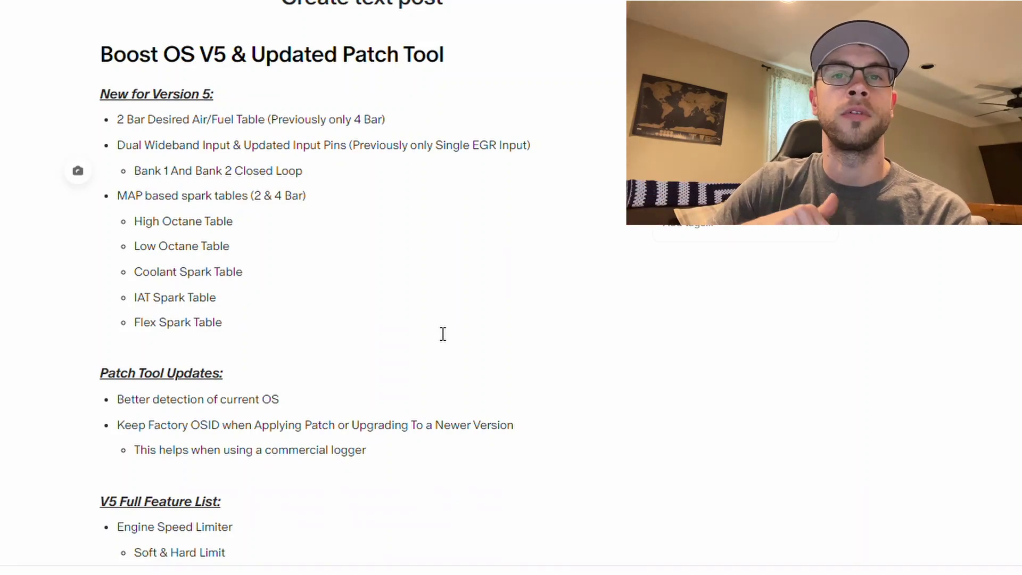
scroll(442, 333, "down", 1)
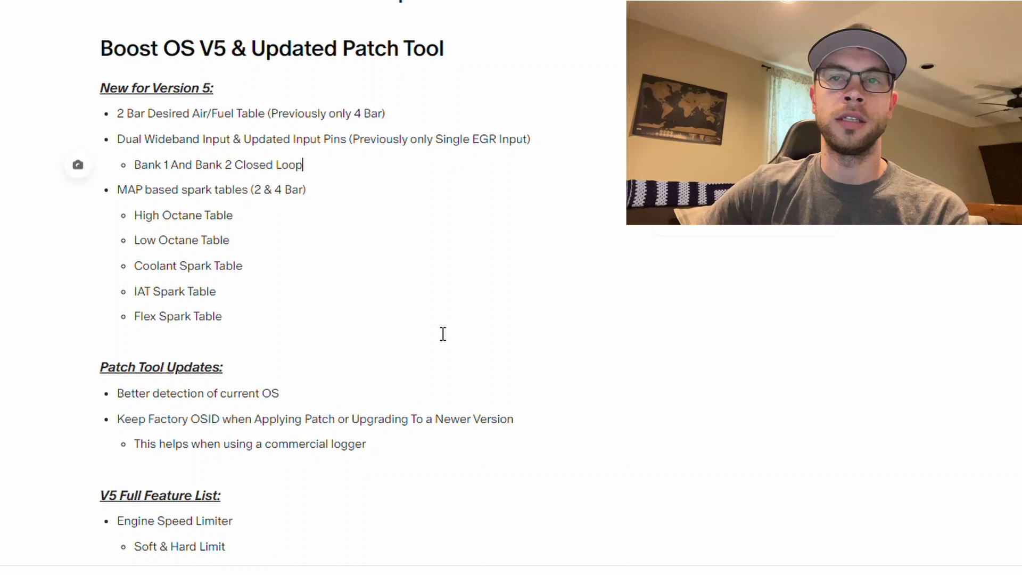
left_click(233, 450)
left_click(406, 456)
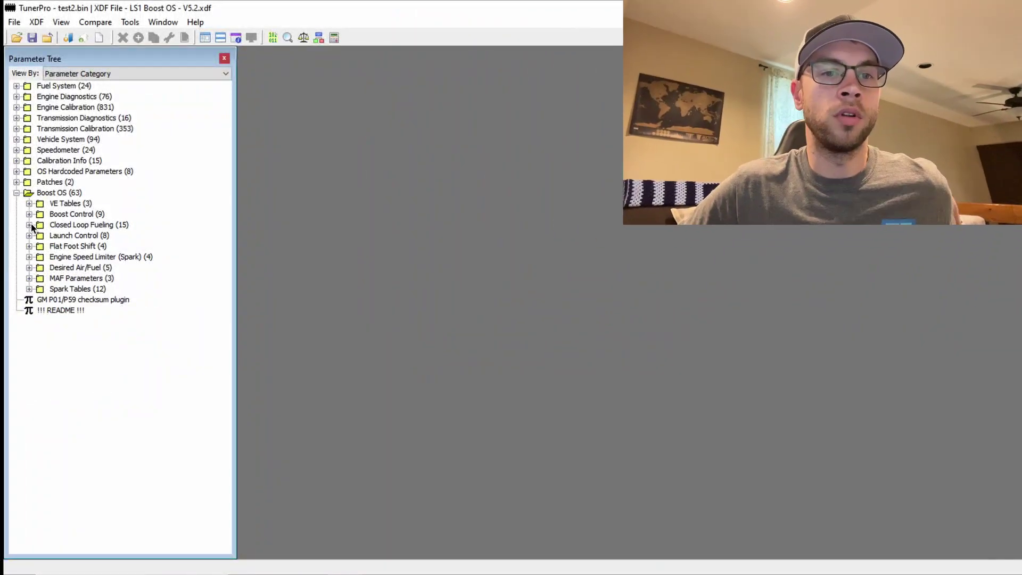
Step: In TunerPro, examine the Wideband Input Ready Count parameter under Boost OS Closed Loop Fueling without changing it
left_click(29, 225)
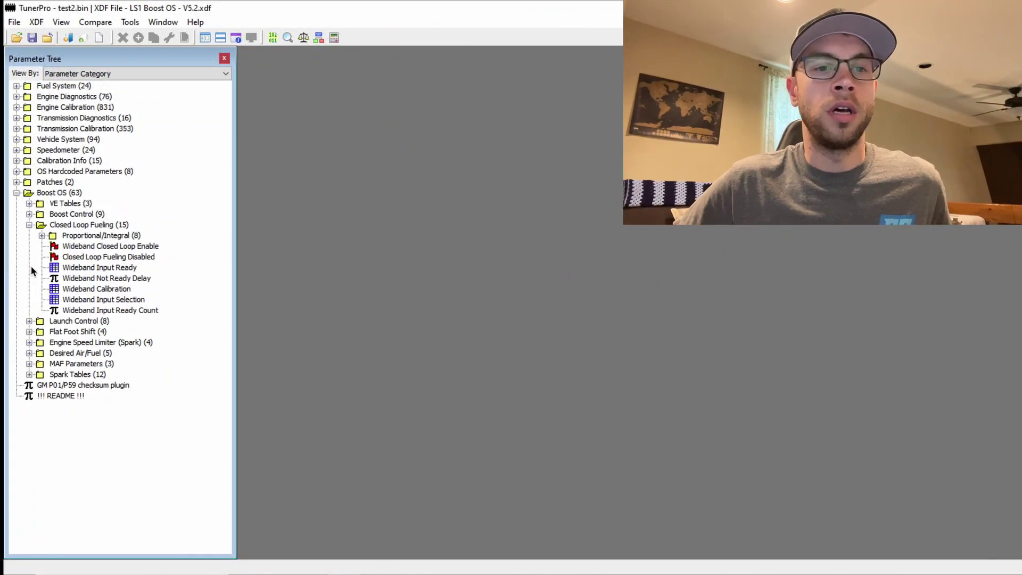
mouse_move(81, 314)
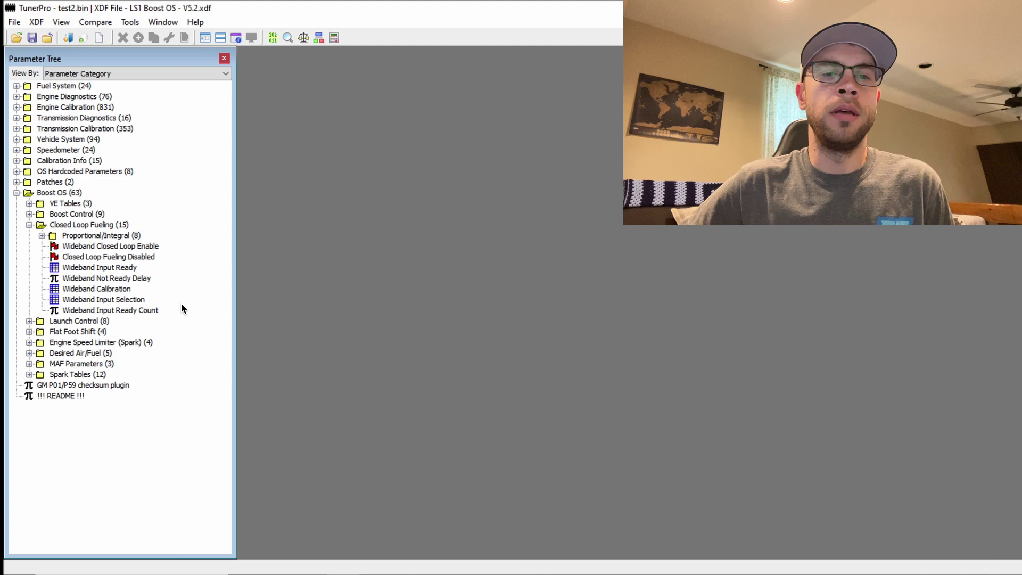
mouse_move(145, 298)
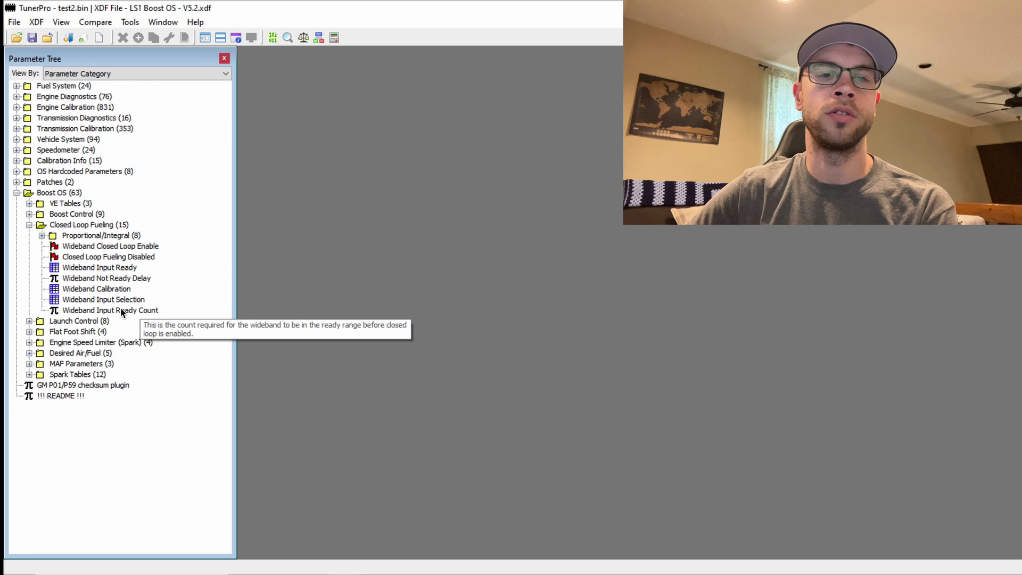
double_click(133, 309)
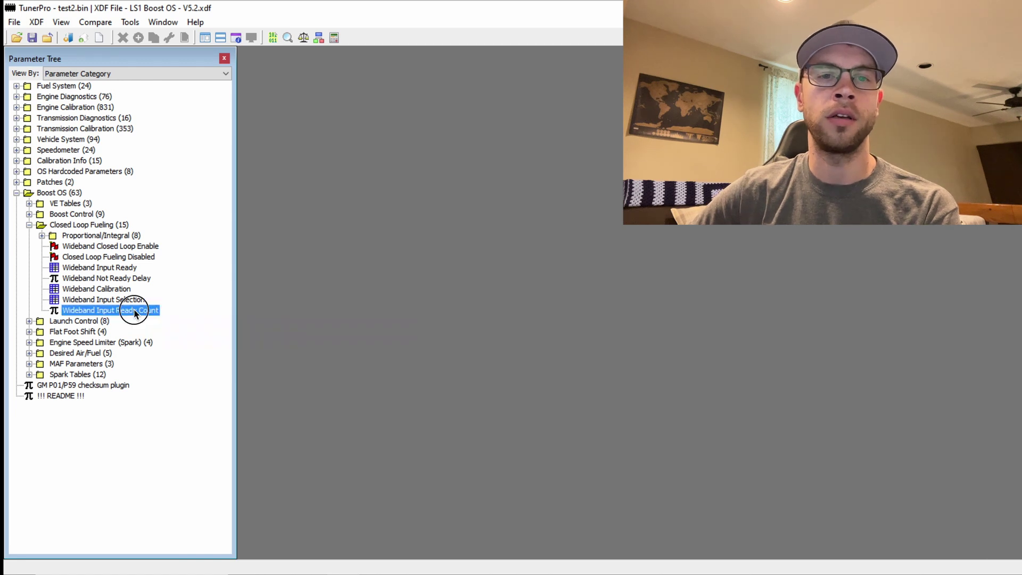
left_click(354, 144)
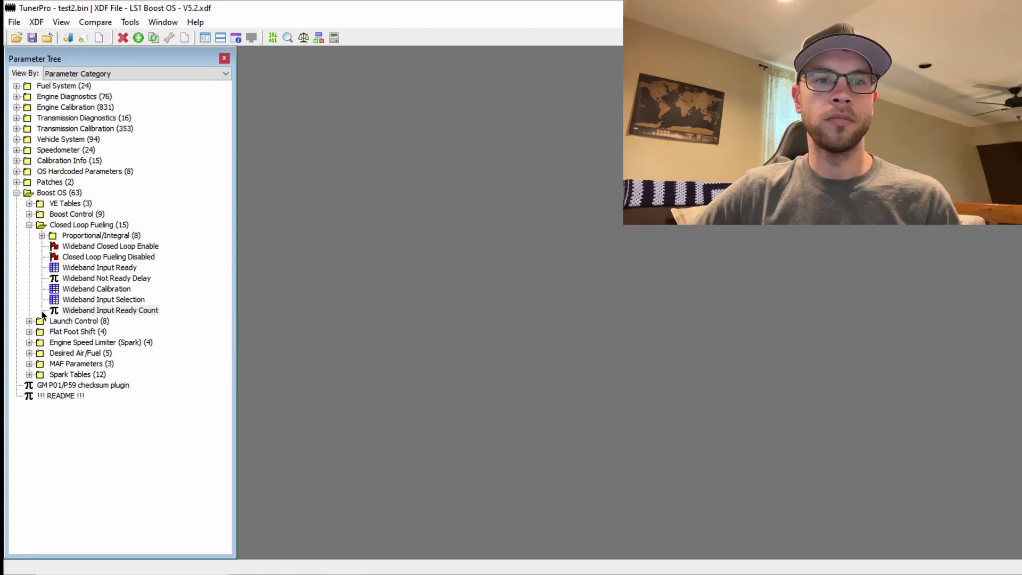
double_click(77, 310)
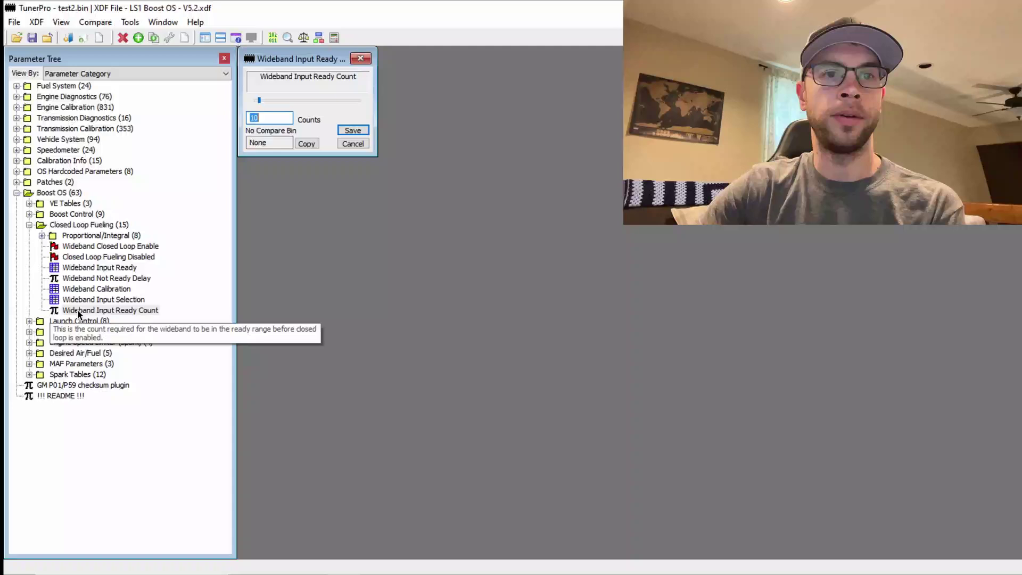
left_click(77, 312)
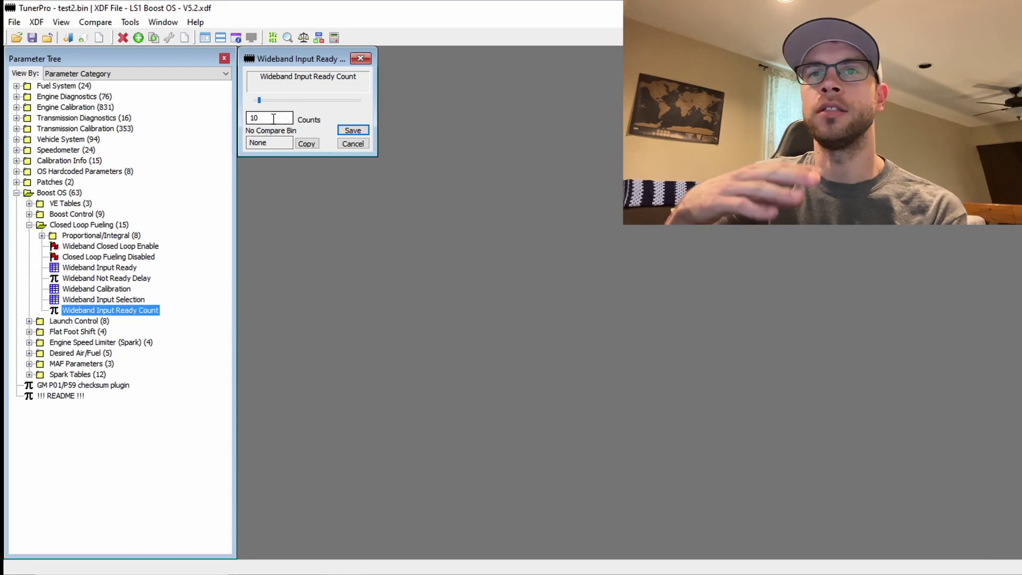
left_click(349, 144)
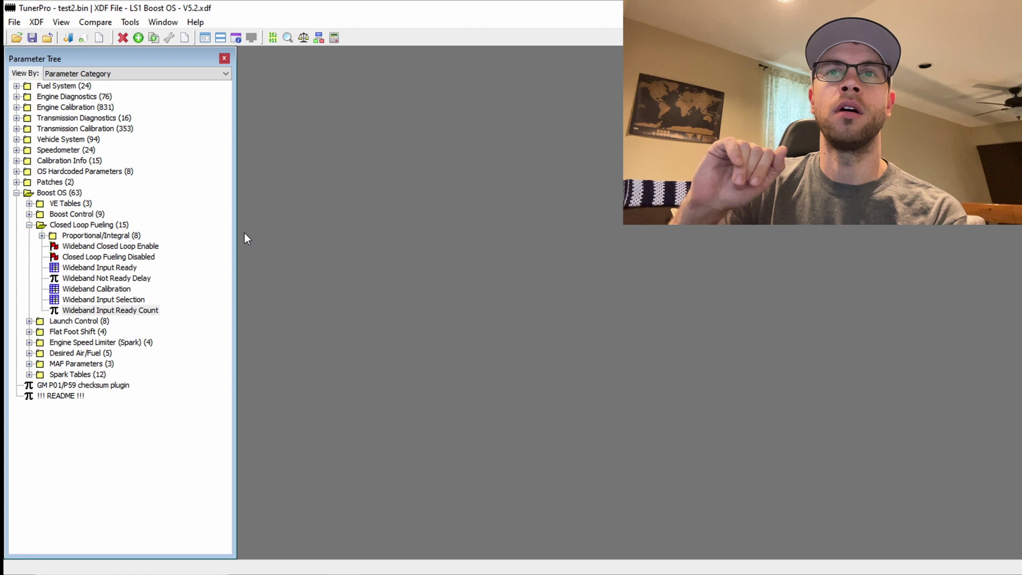
mouse_move(146, 311)
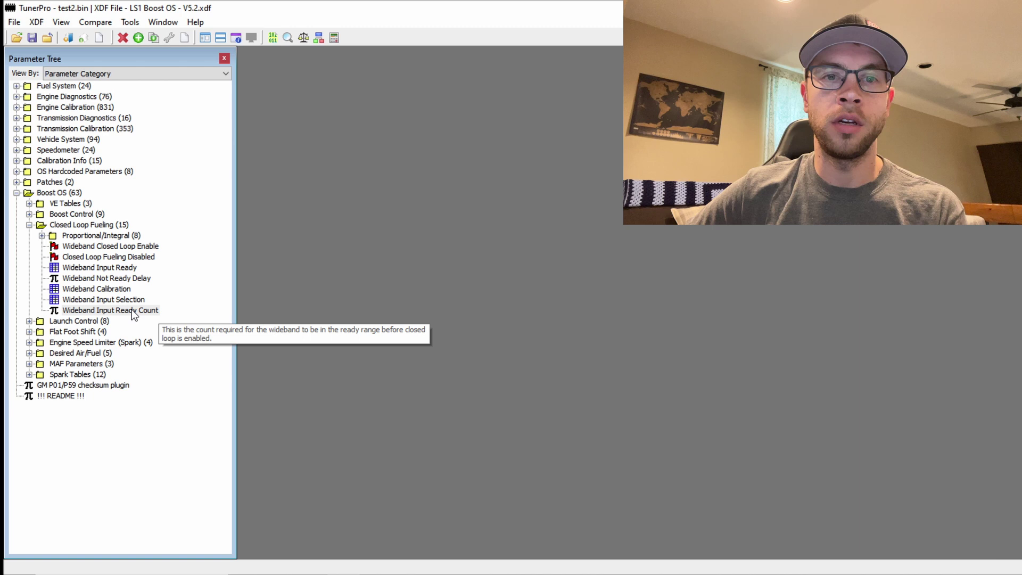
double_click(132, 311)
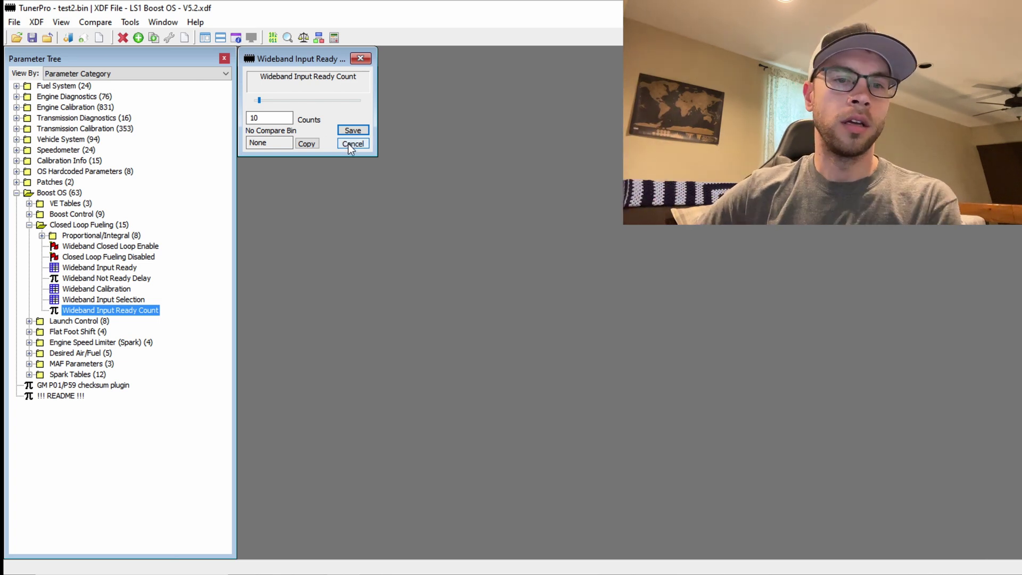
left_click(352, 143)
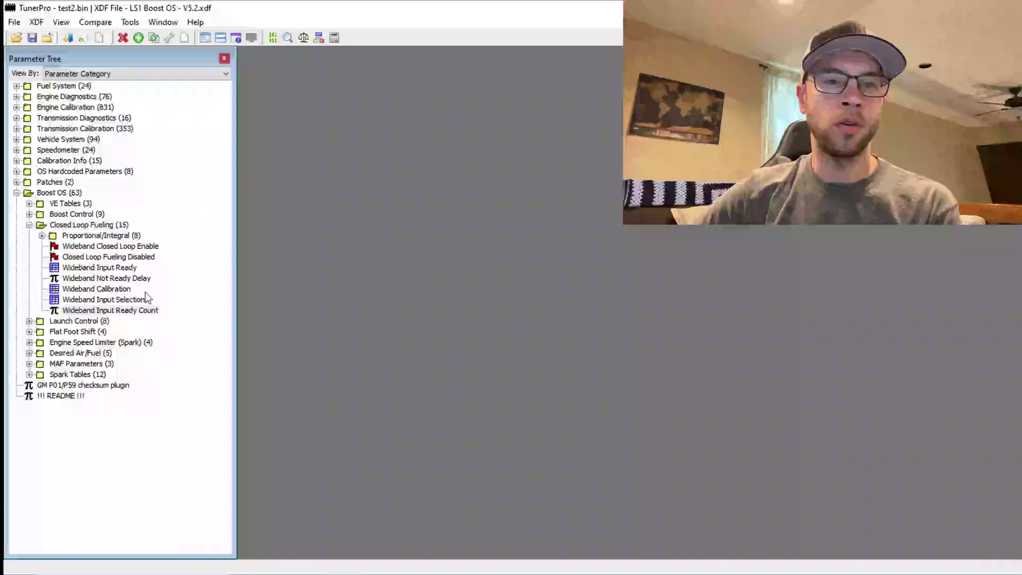
Step: Set the Wideband Input Selection to 1 for both Bank 1 and Bank 2, save the table and recheck it
mouse_move(138, 301)
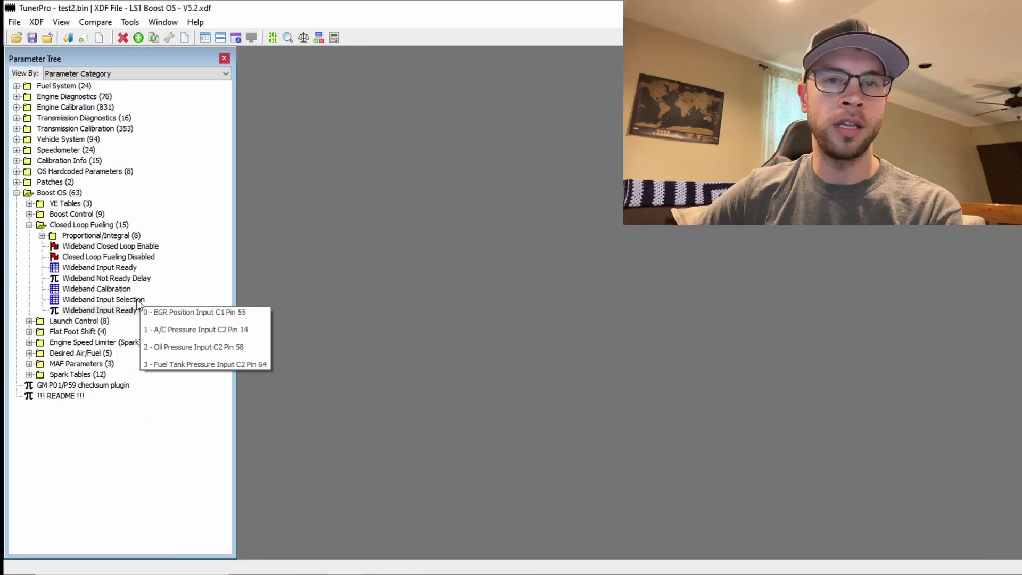
left_click(105, 303)
left_click(105, 303)
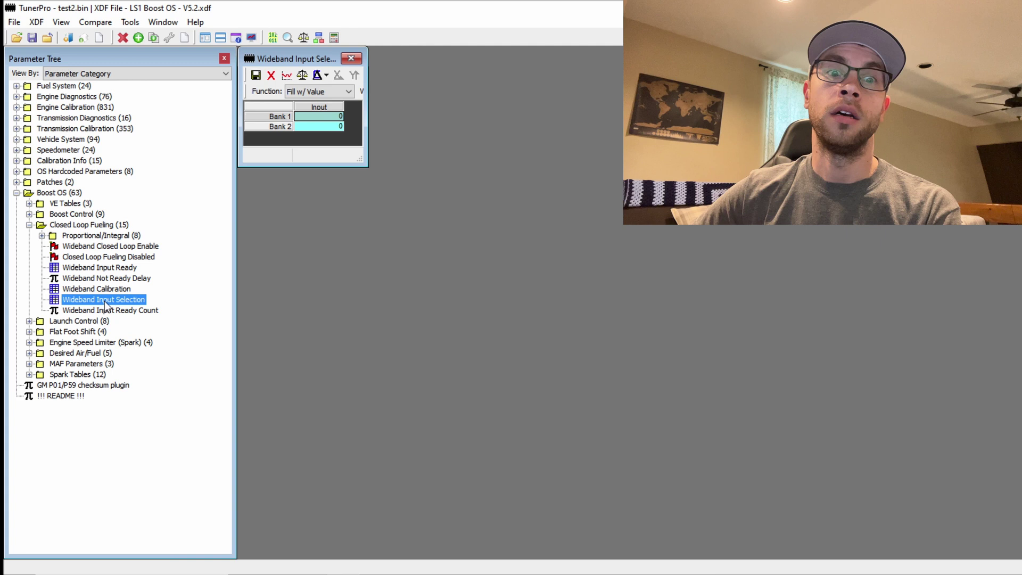
left_click(322, 118)
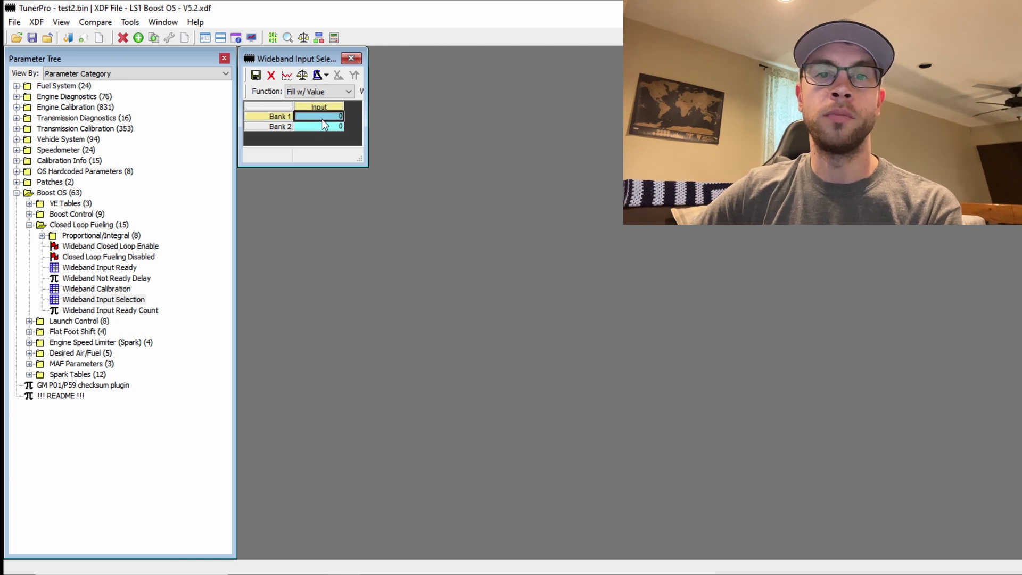
key("Return")
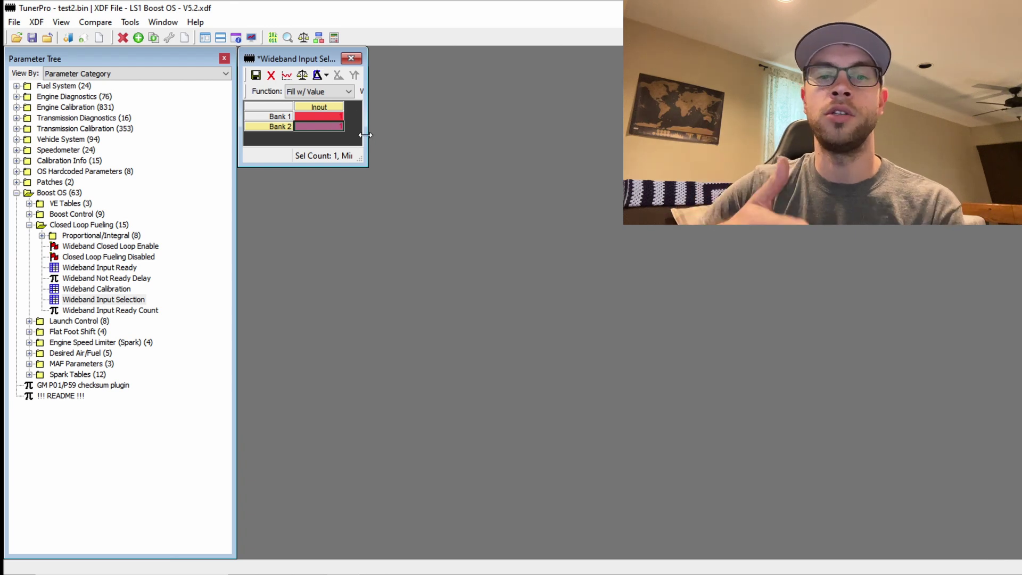
left_click_drag(367, 133, 419, 132)
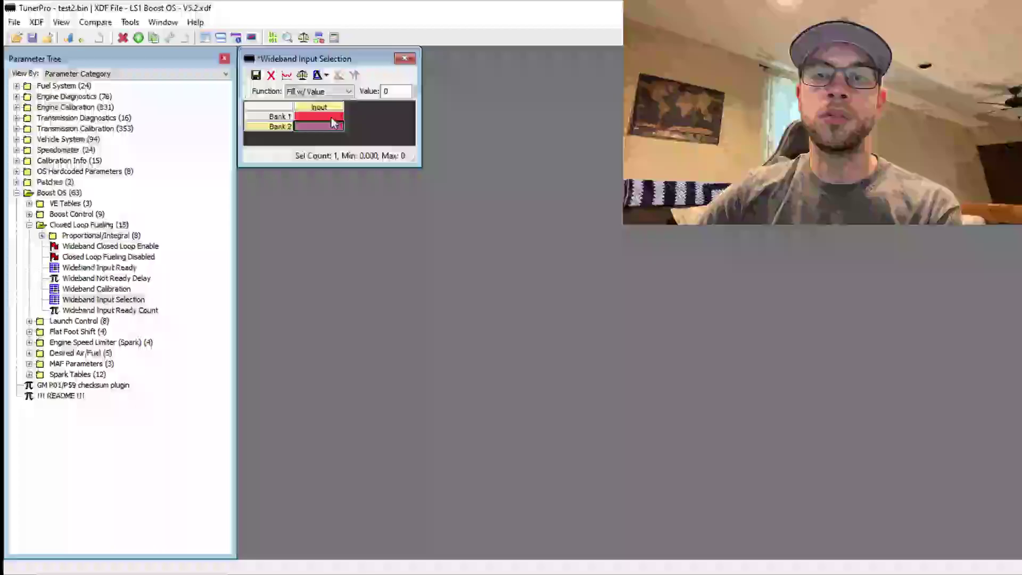
left_click(256, 78)
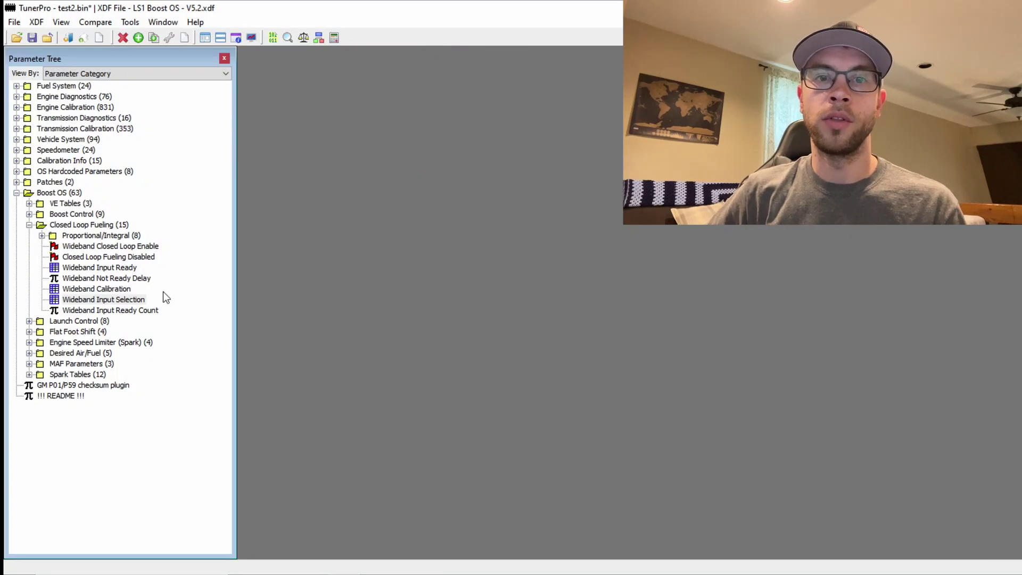
left_click(124, 302)
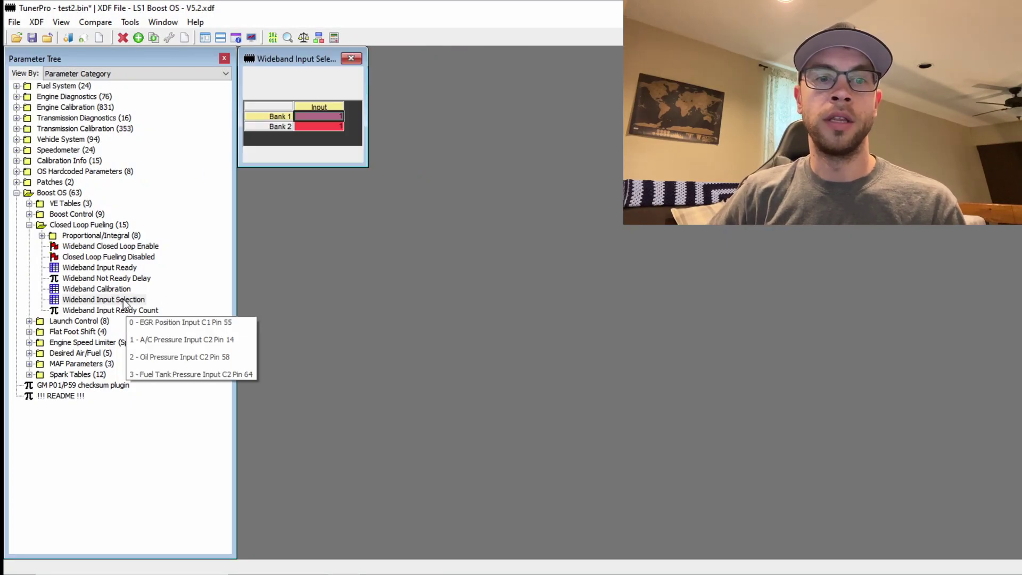
left_click(357, 57)
Step: Examine the Wideband Calibration table's volts-to-lambda values, then close it and collapse Closed Loop Fueling
mouse_move(93, 298)
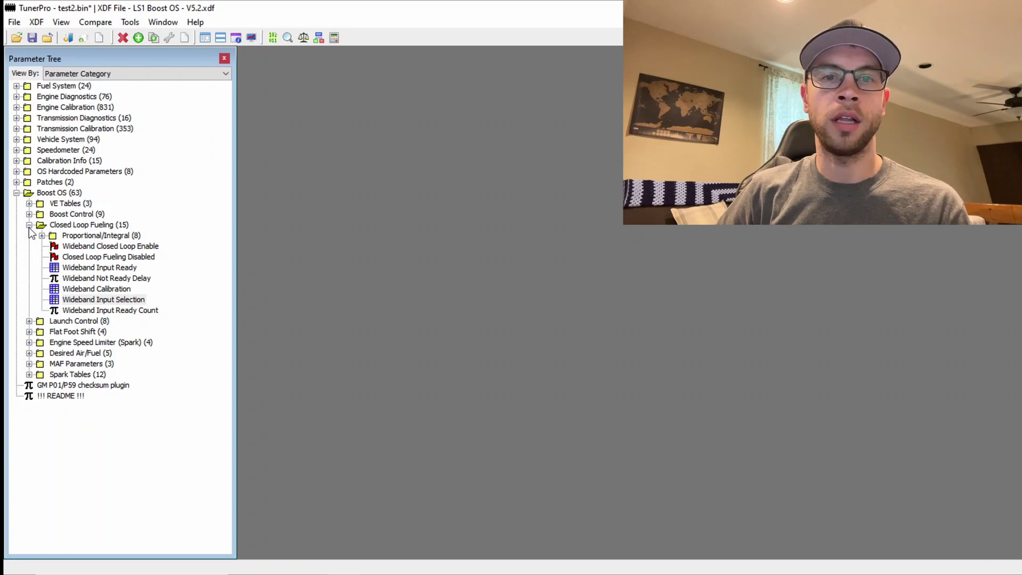
double_click(96, 289)
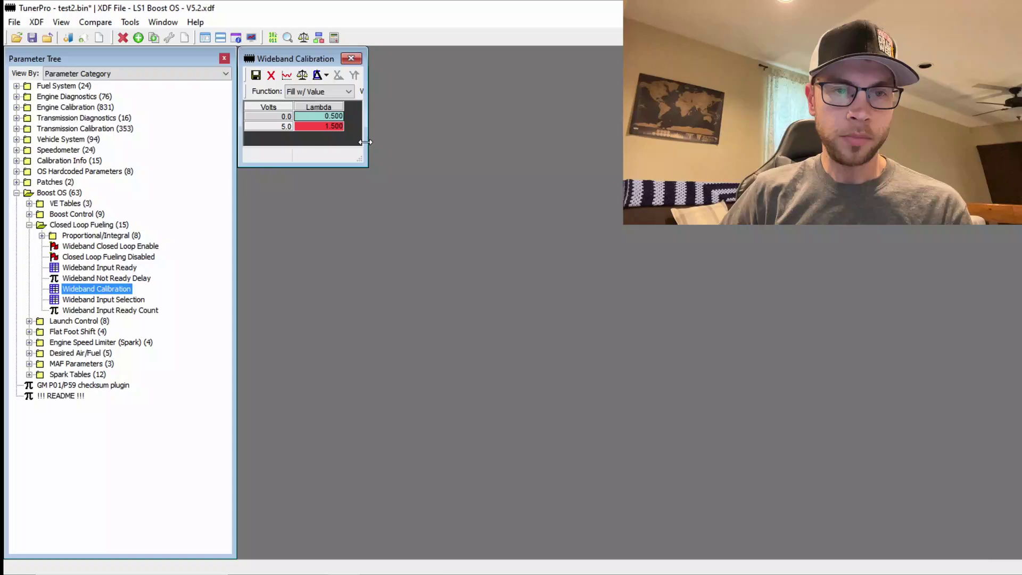
left_click(351, 58)
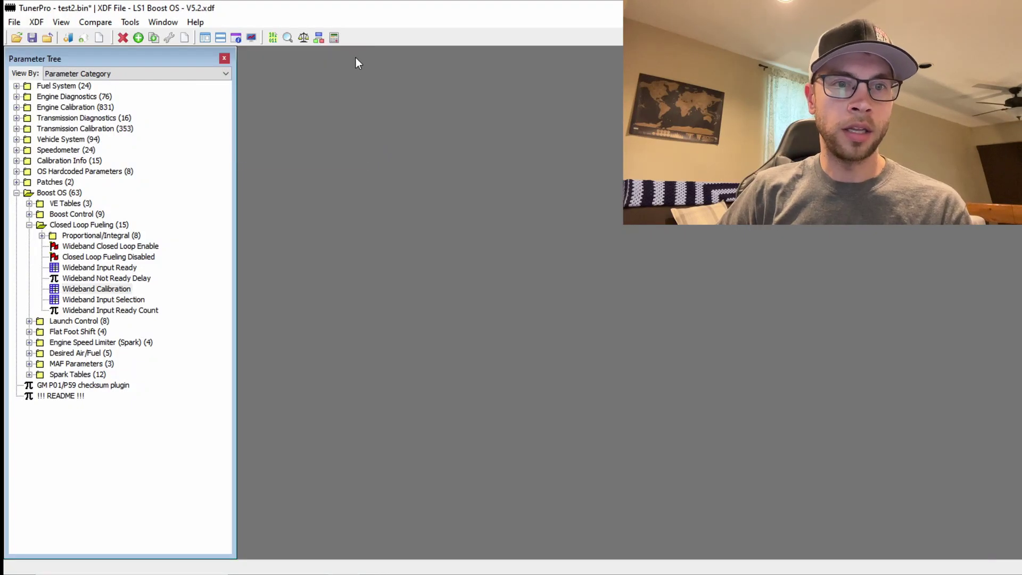
left_click(29, 225)
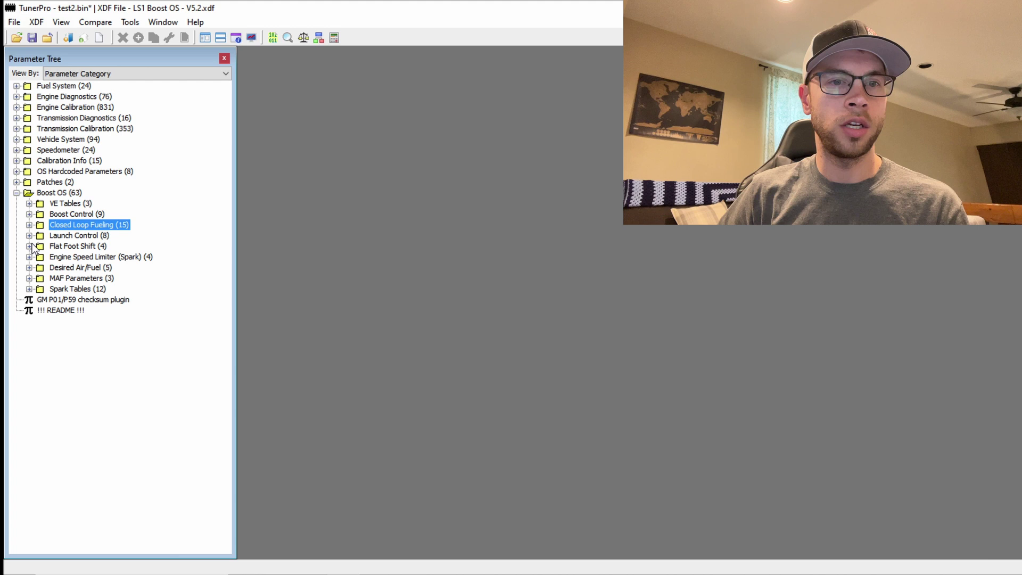
Step: Review the 2 Bar Desired Air/Fuel Ratio tables for E0 and E80, and collapse the Desired Air/Fuel category
left_click(64, 237)
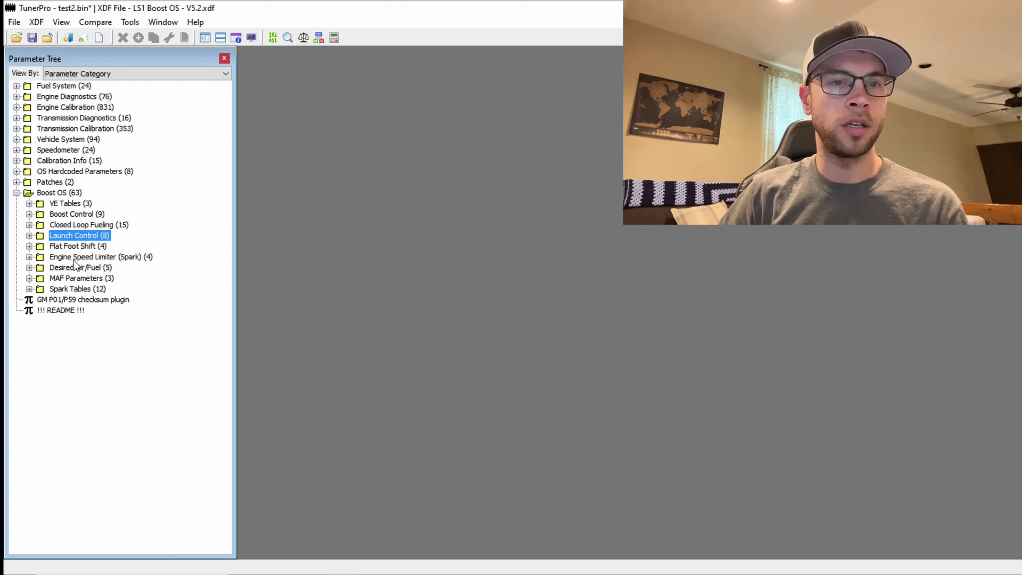
left_click(74, 258)
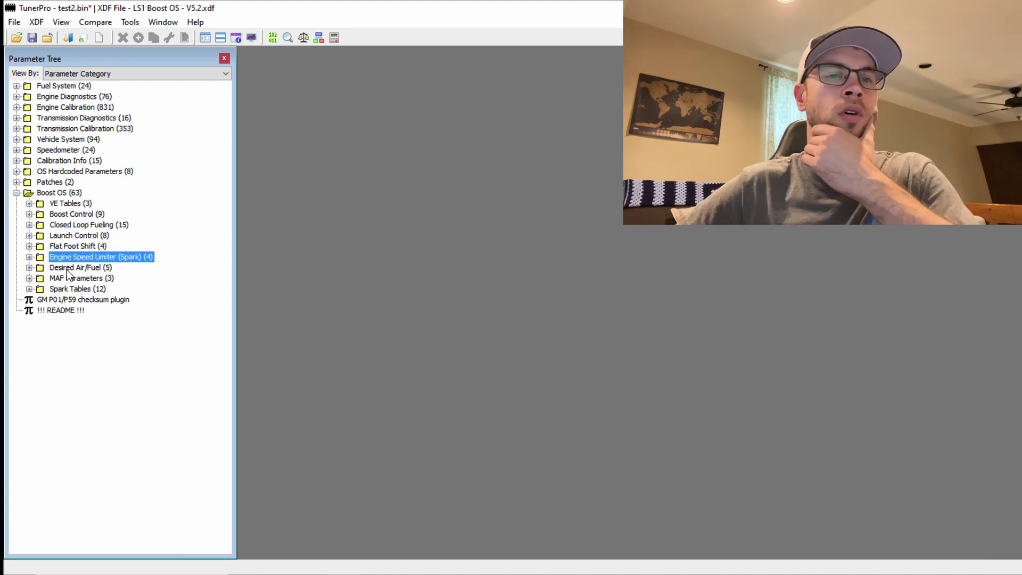
left_click(67, 269)
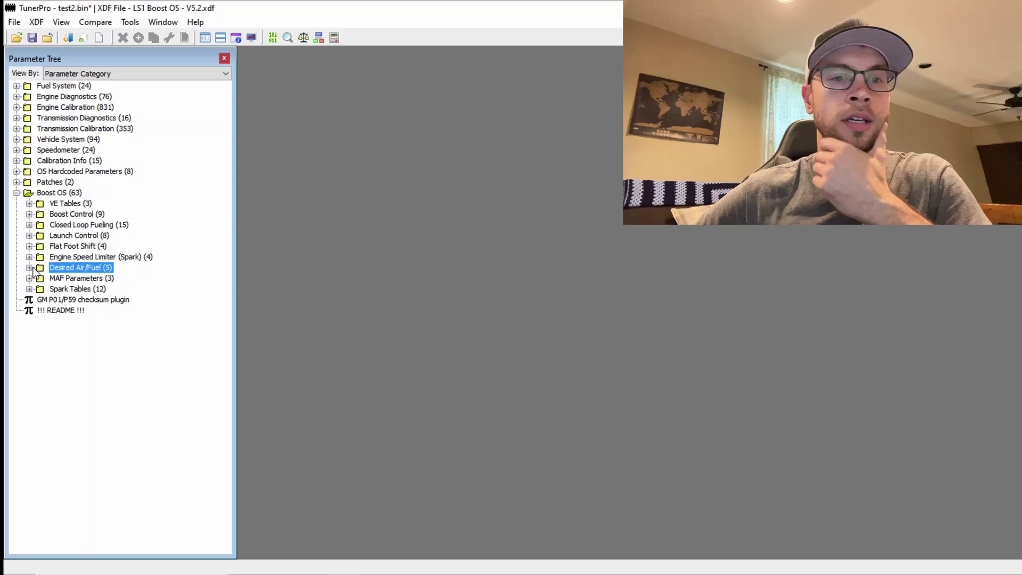
left_click(29, 268)
left_click(73, 278)
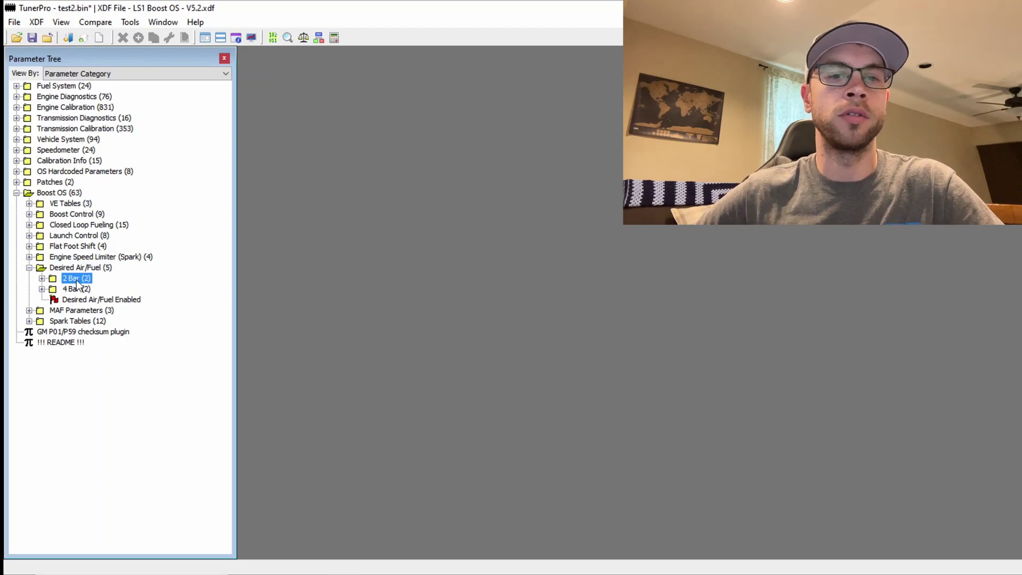
left_click(42, 278)
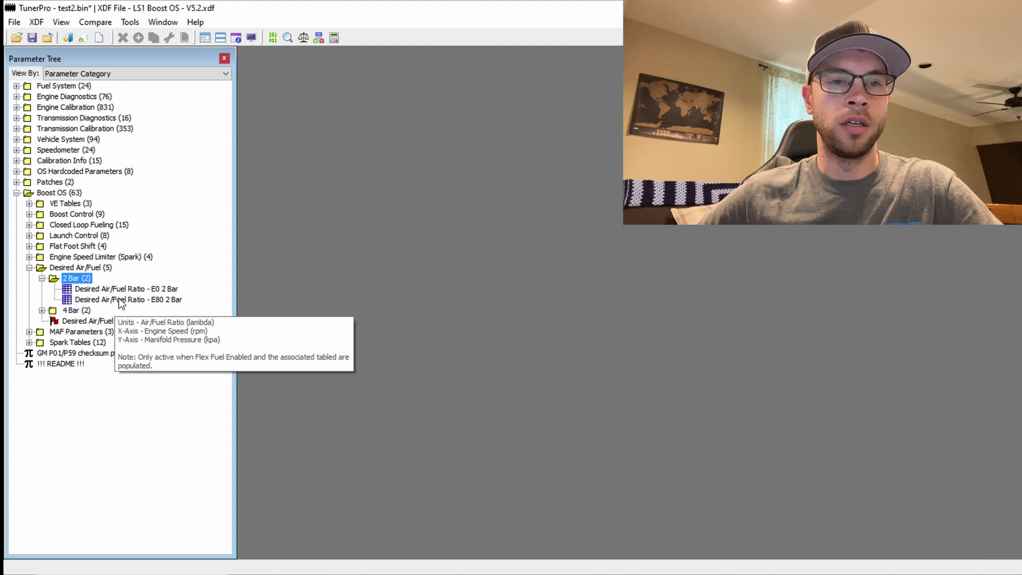
left_click(30, 268)
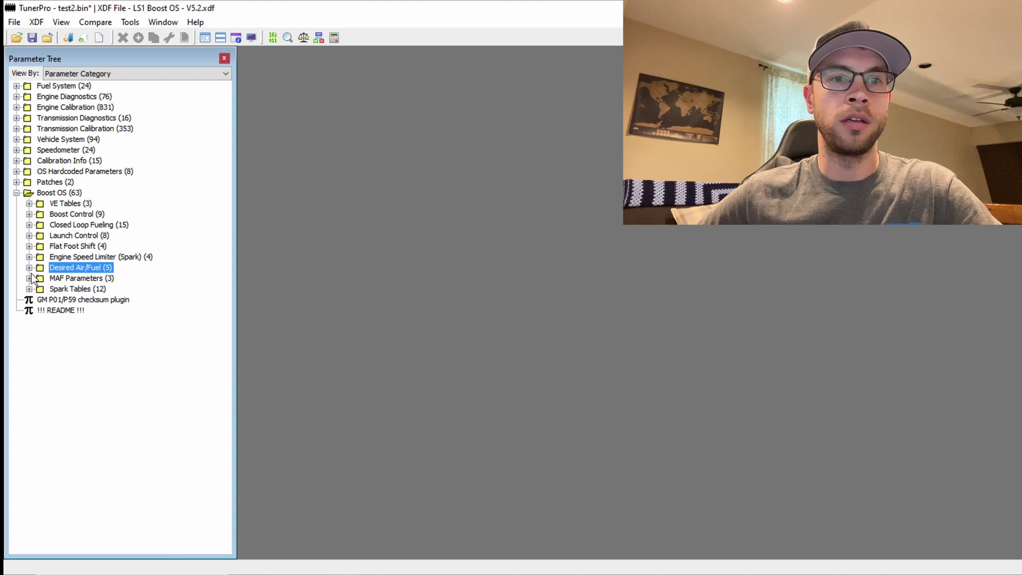
Step: Read the VE Table Selection options and check the MAF Parameters category under Boost OS, collapsing both categories
left_click(30, 205)
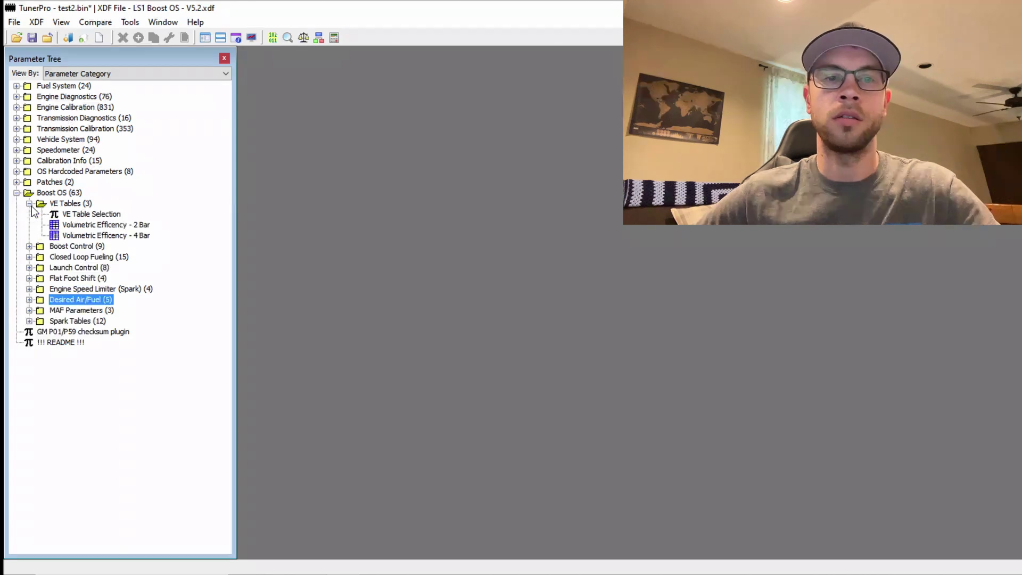
mouse_move(65, 215)
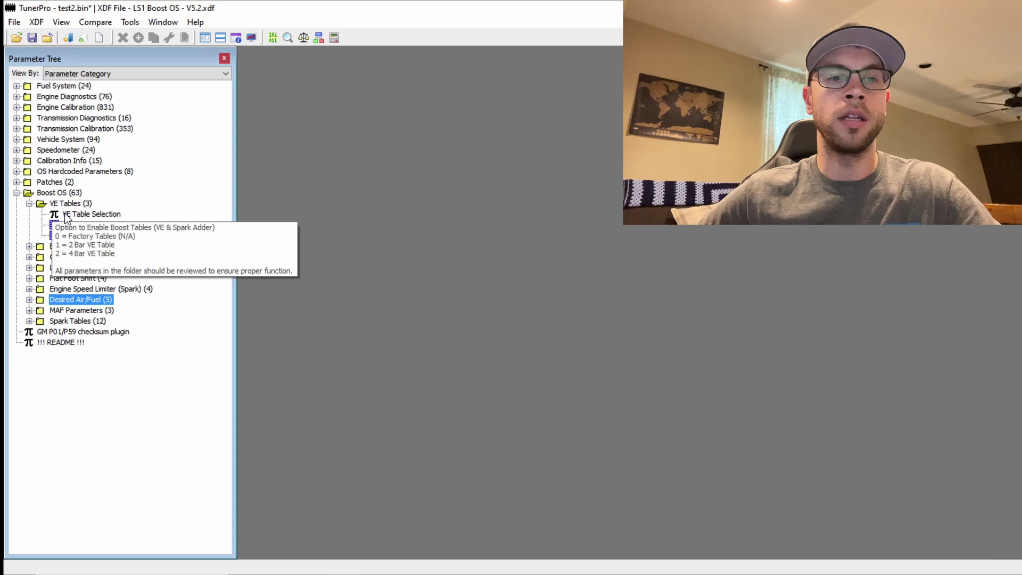
left_click(29, 204)
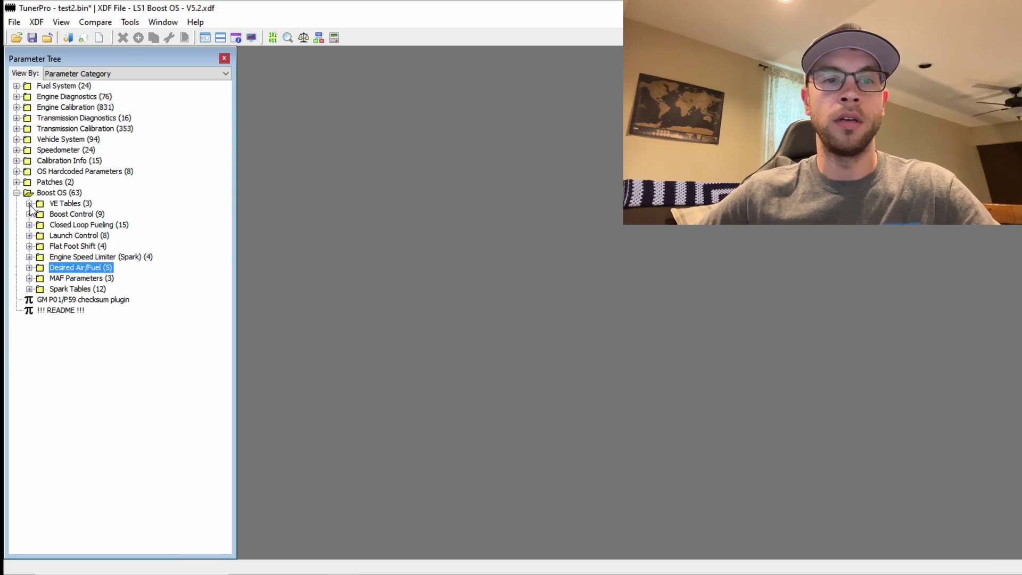
left_click(29, 278)
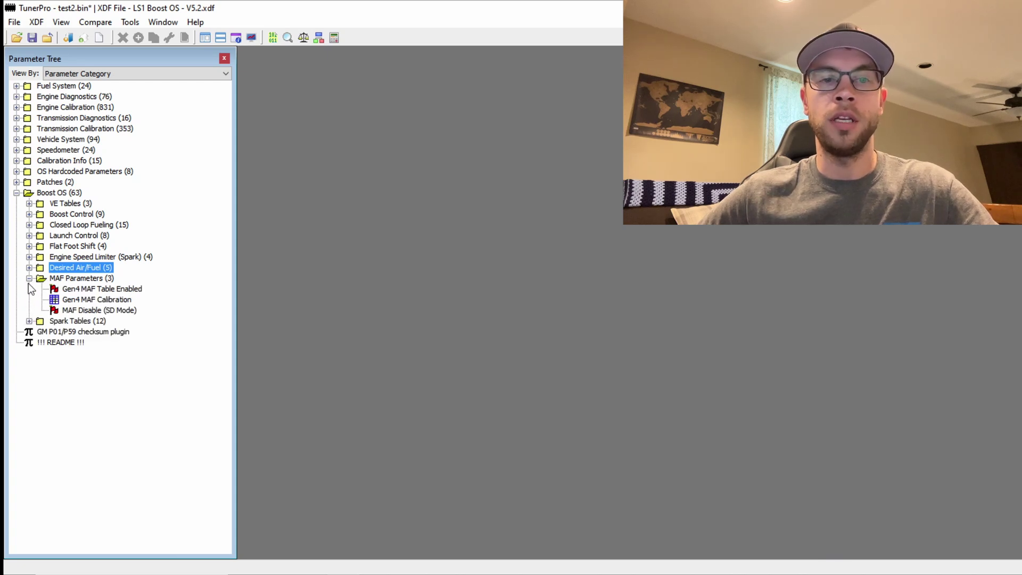
left_click(29, 278)
Step: Expand Spark Tables and go through the 2 Bar spark advance tables from Low Octane to Flex, then collapse the 2 Bar group
left_click(29, 289)
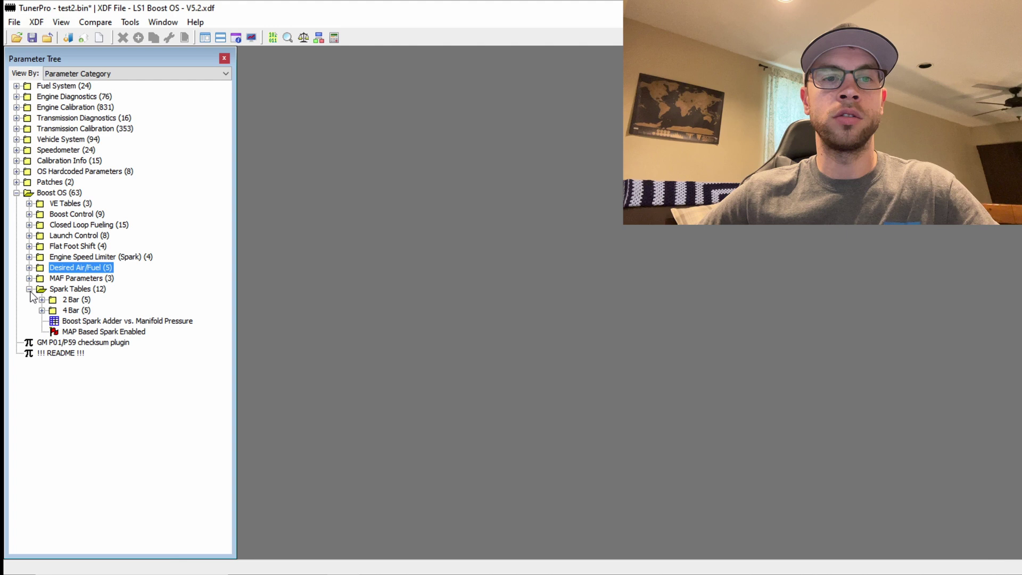
left_click(73, 302)
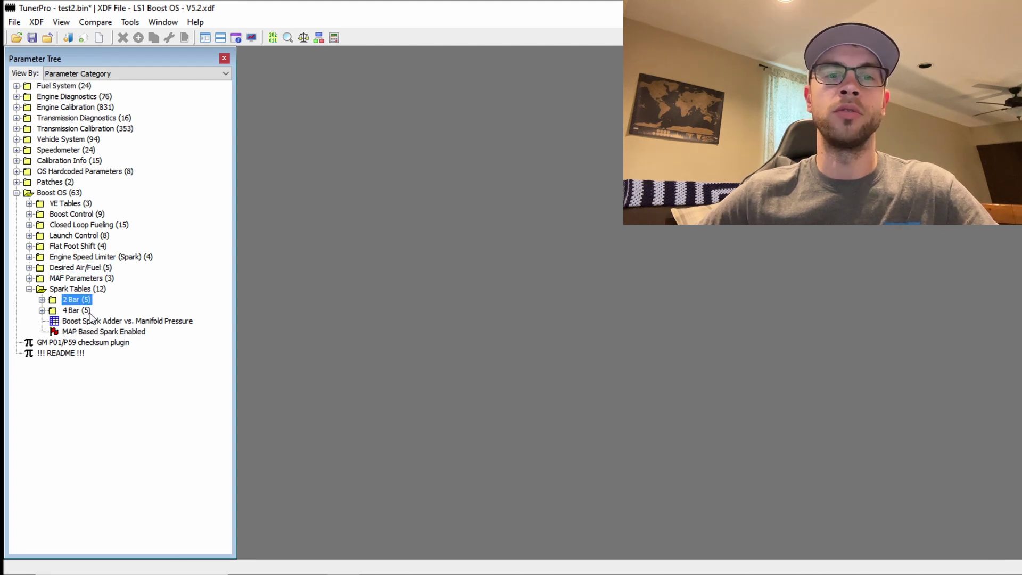
left_click(80, 311)
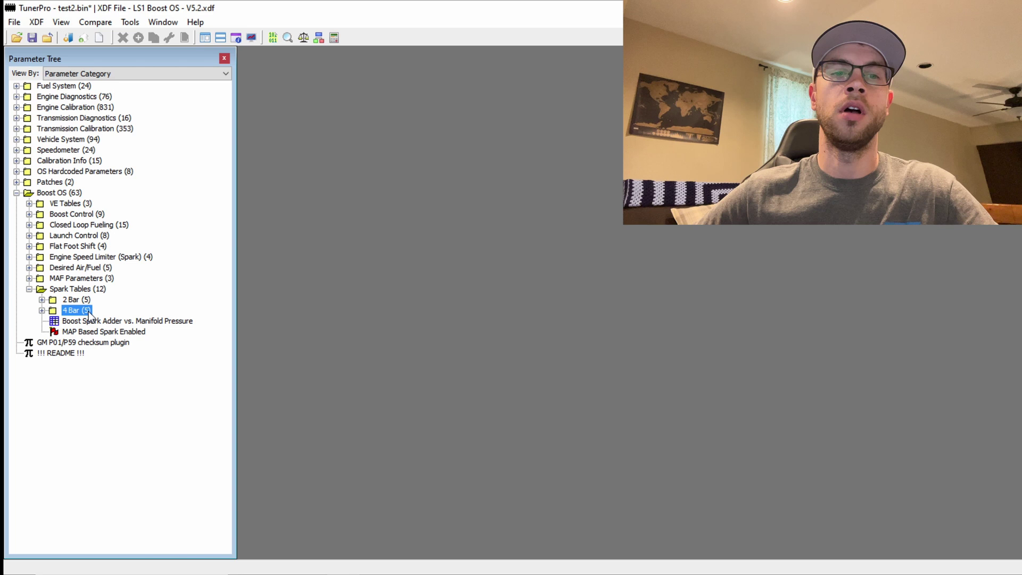
left_click(41, 300)
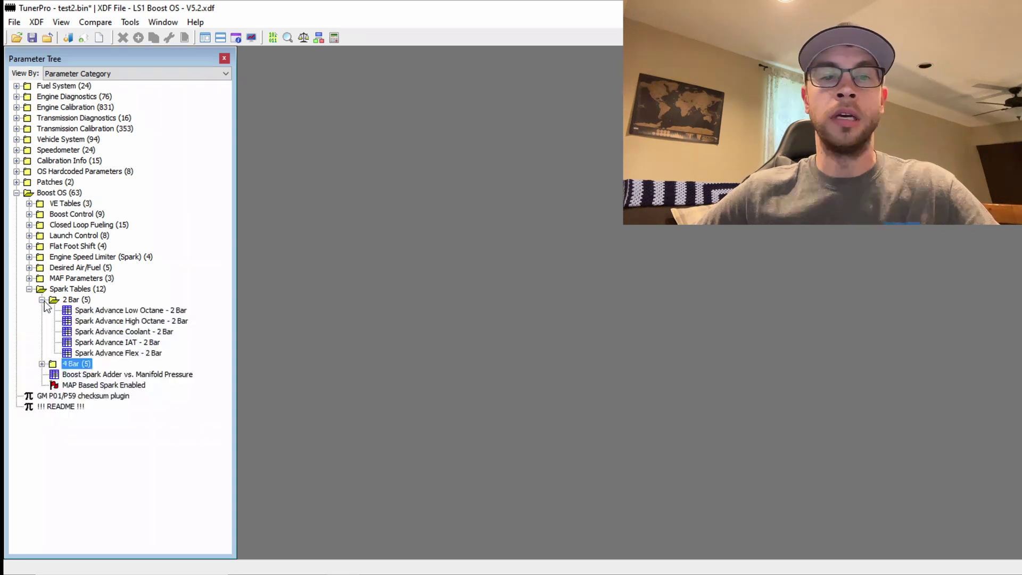
left_click(78, 312)
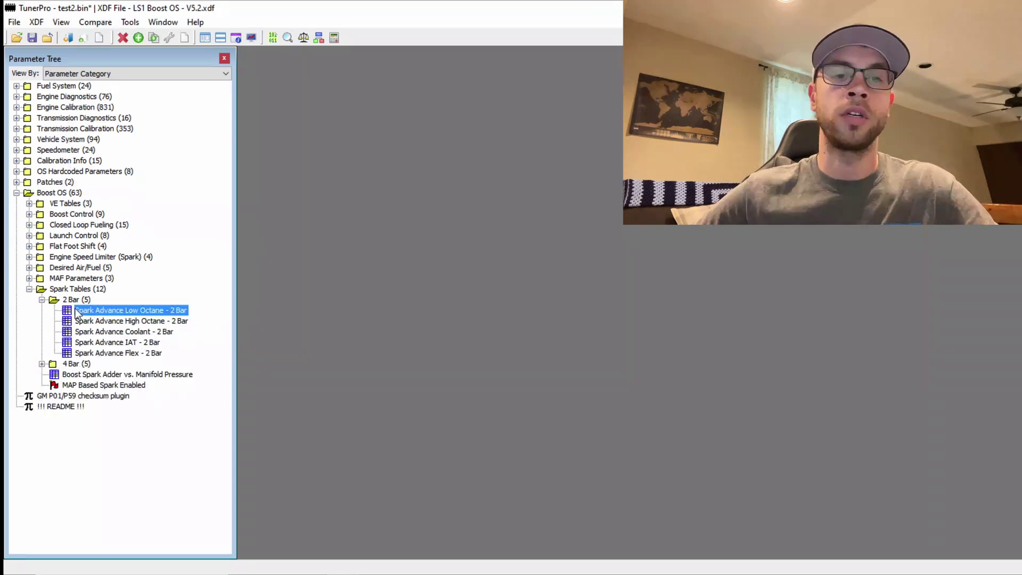
left_click(78, 321)
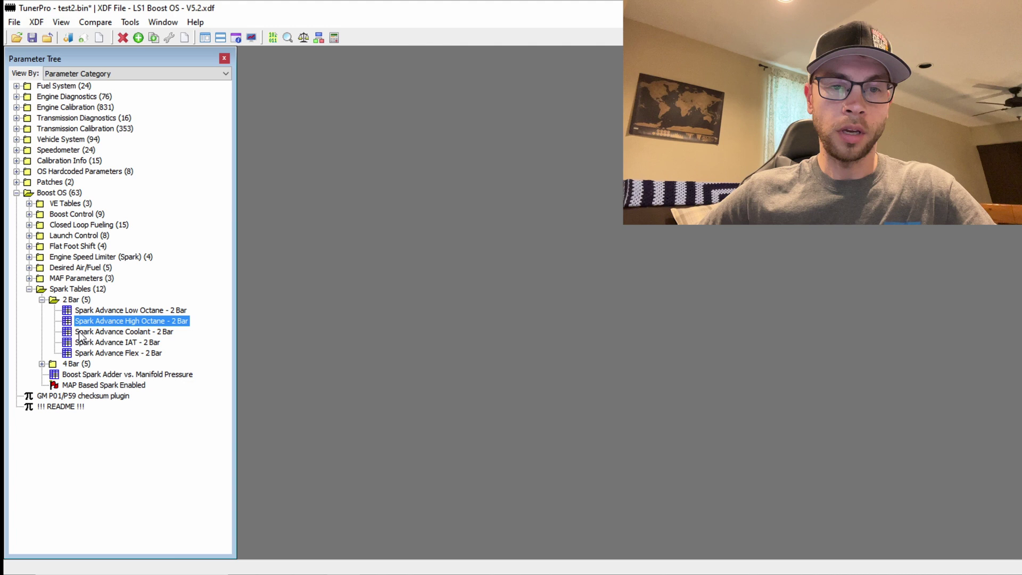
left_click(80, 332)
left_click(83, 343)
left_click(86, 353)
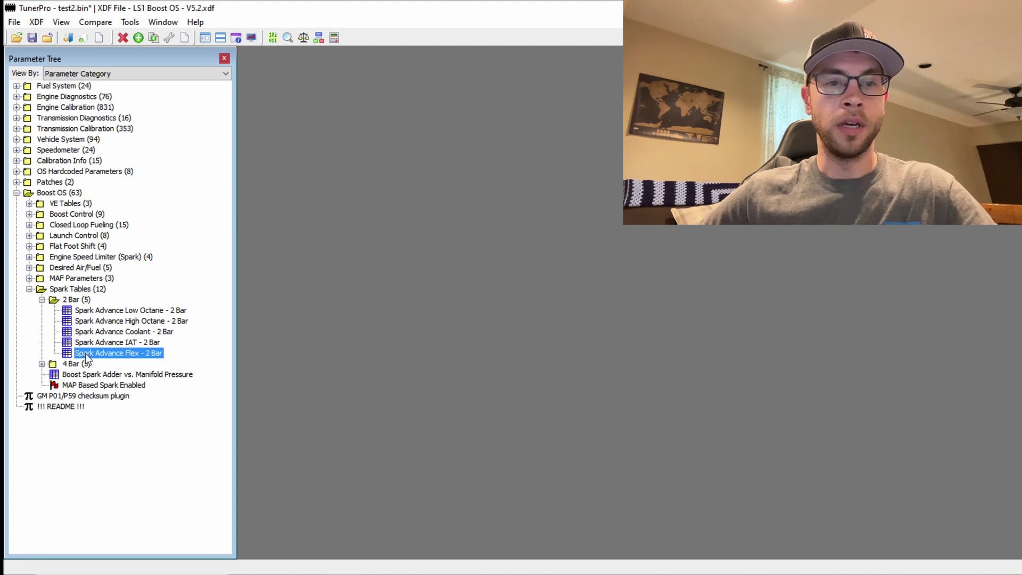
left_click(41, 300)
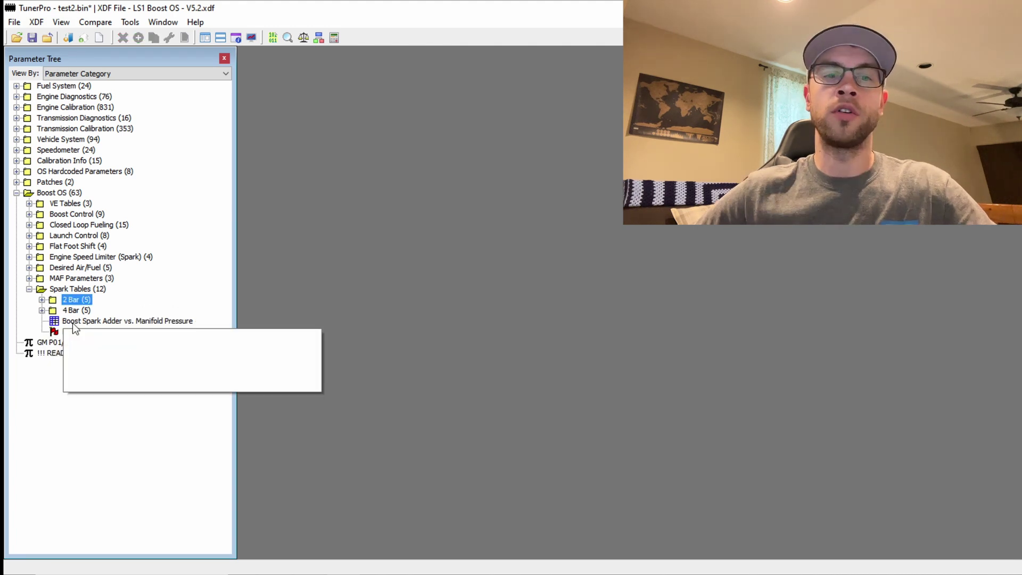
Step: Read the Boost Spark Adder vs. Manifold Pressure description and inspect the MAP Based Spark Enabled flag, closing it without changes
left_click(89, 322)
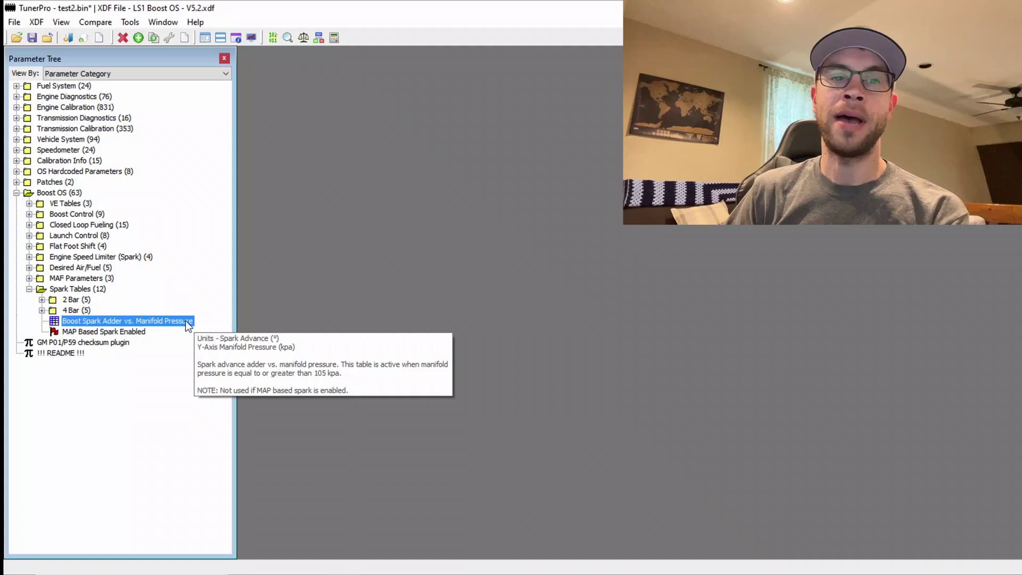
double_click(131, 333)
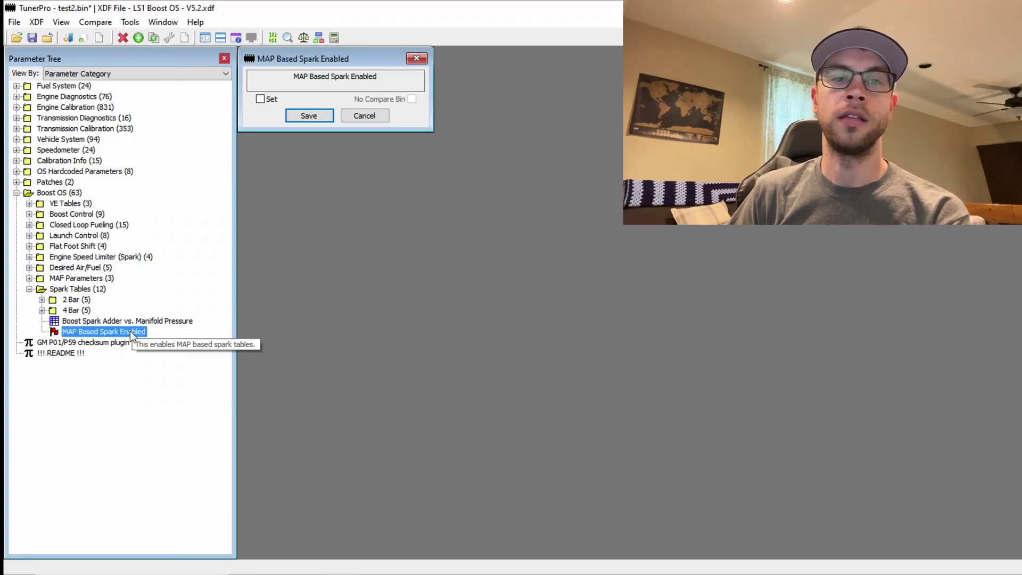
left_click(366, 118)
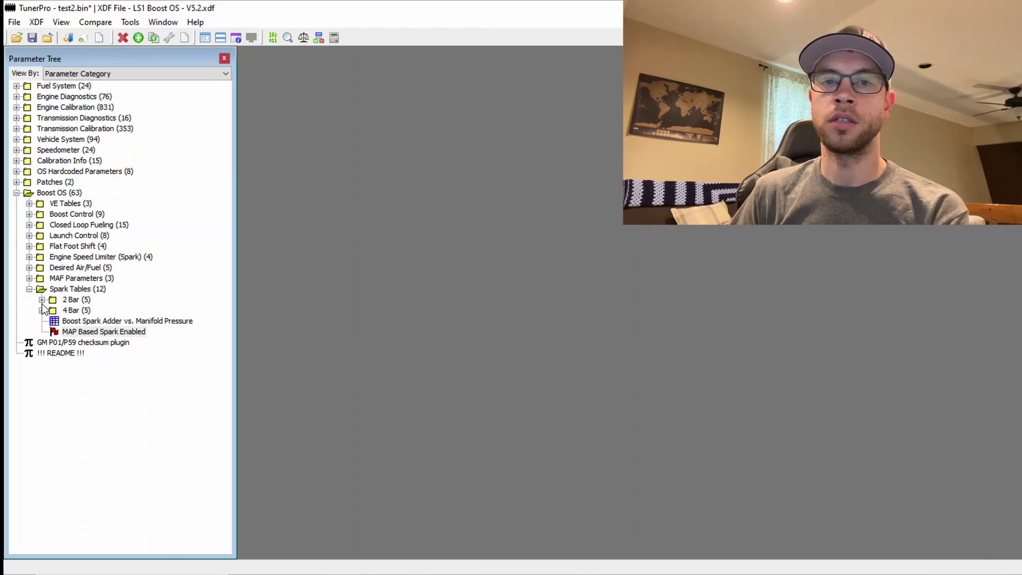
Step: Open the Boost Spark Adder vs. Manifold Pressure table and examine its spark values up to the 425 kPa row
left_click(66, 321)
double_click(67, 322)
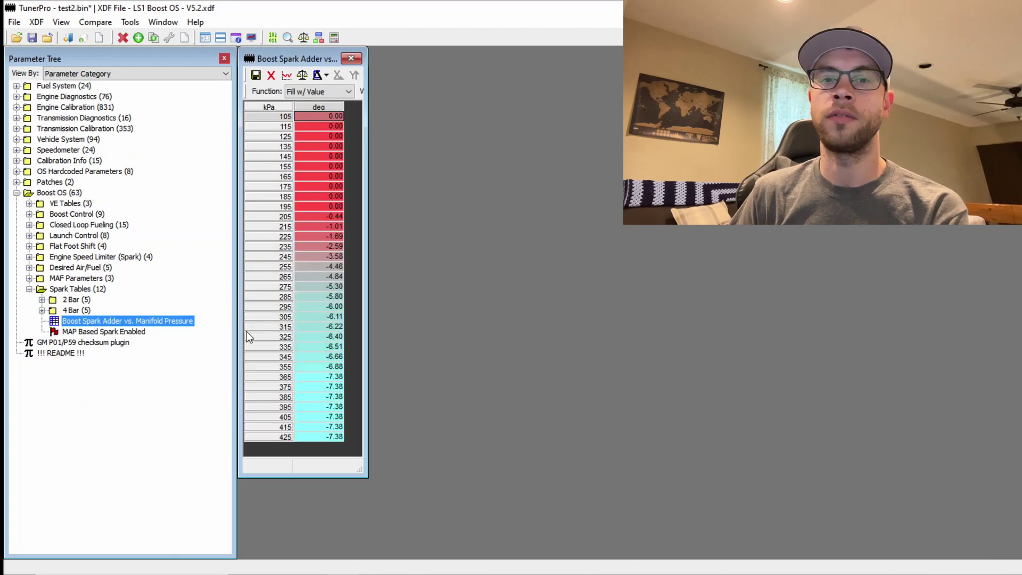
left_click(318, 437)
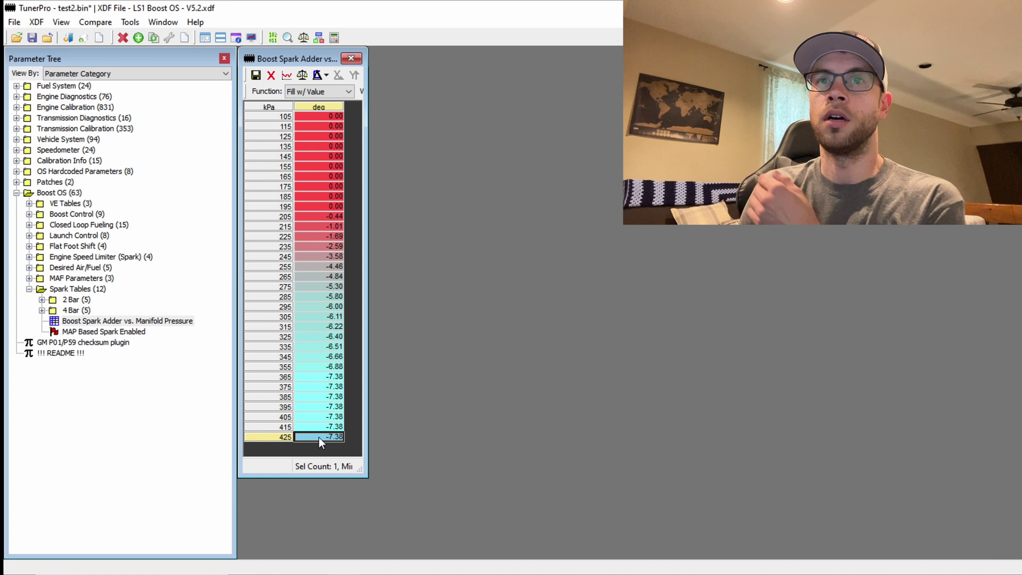
Step: Open the Spark Advance Low Octane - 4 Bar table beside the spark adder table and examine its range from the 20 to the 420 row
left_click(42, 310)
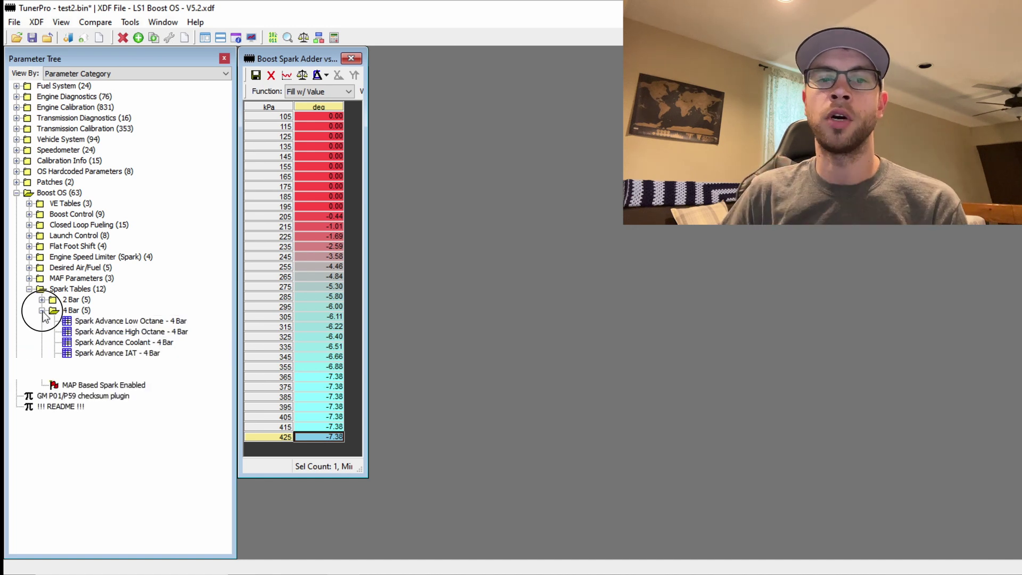
double_click(99, 321)
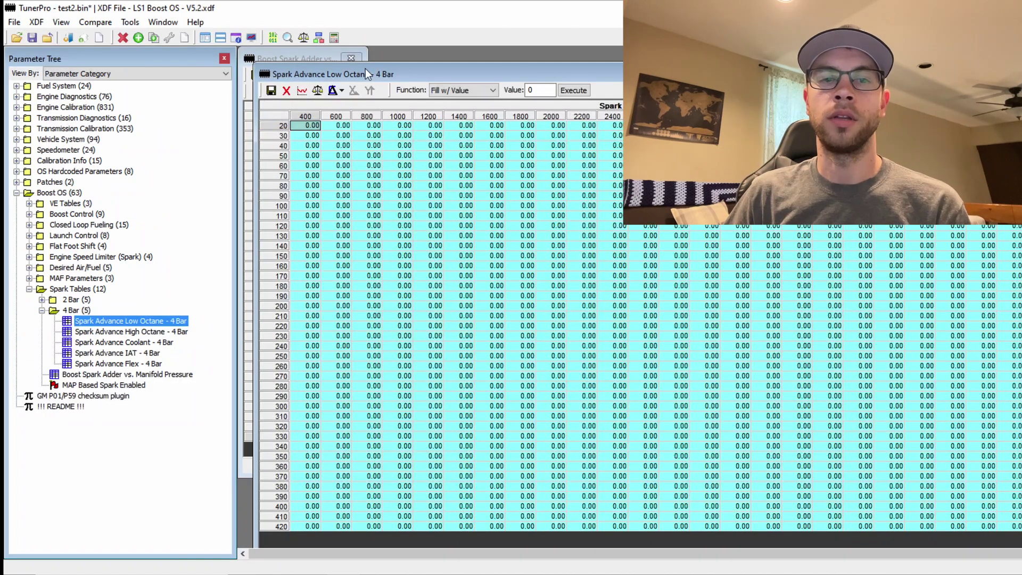
left_click_drag(366, 70, 492, 56)
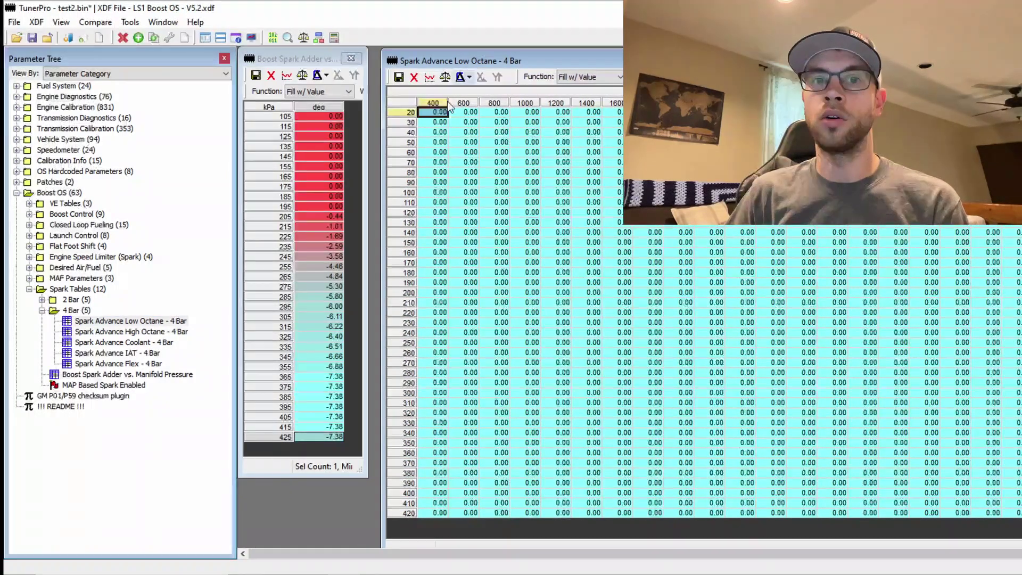
left_click(409, 112)
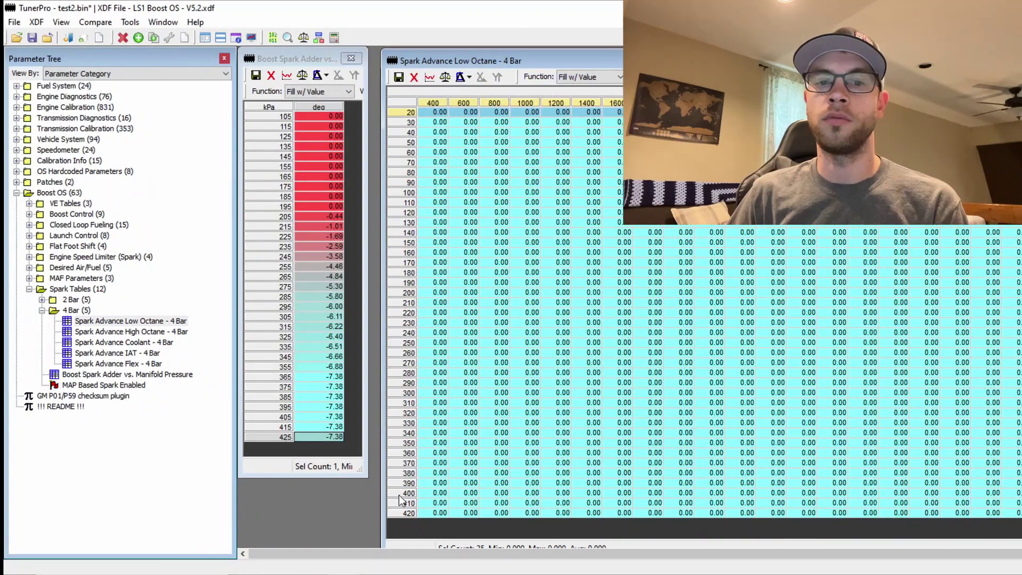
left_click(407, 513)
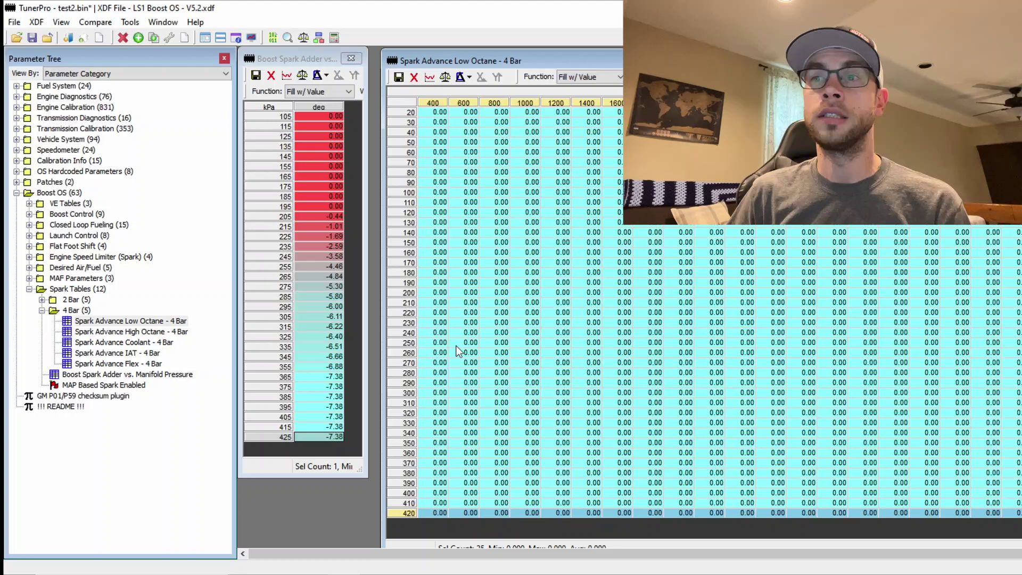